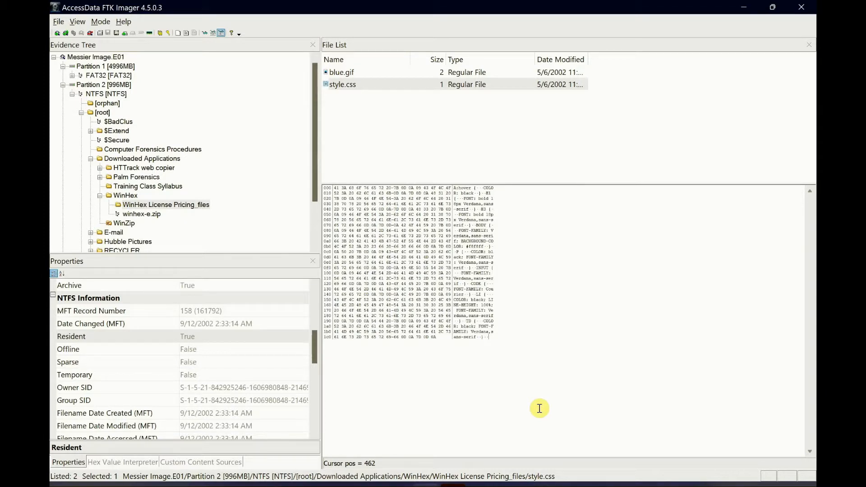
Check the Resident property of style.css in its NTFS information
left_click(379, 89)
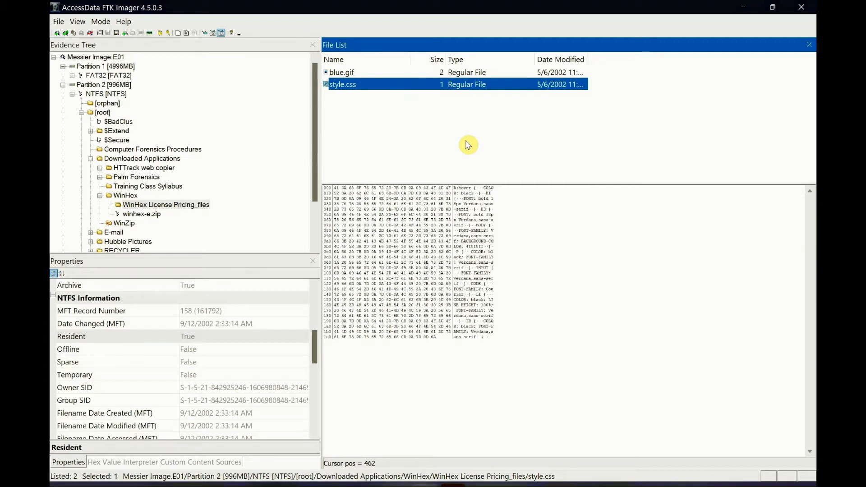
left_click(178, 335)
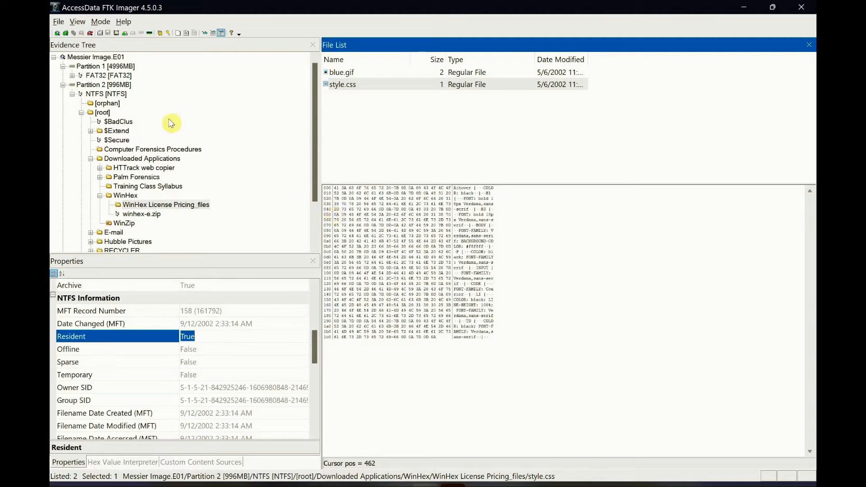
Display the $MFT file from the root folder of the NTFS file system in Partition 2
left_click(105, 95)
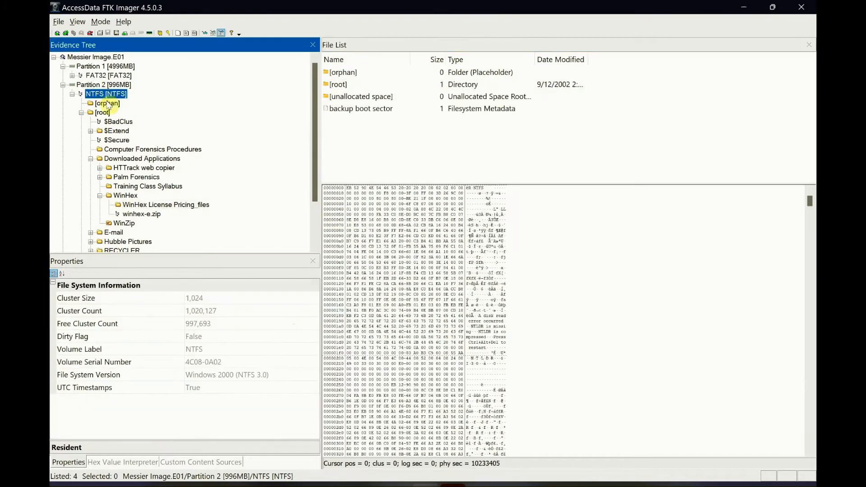
left_click(103, 113)
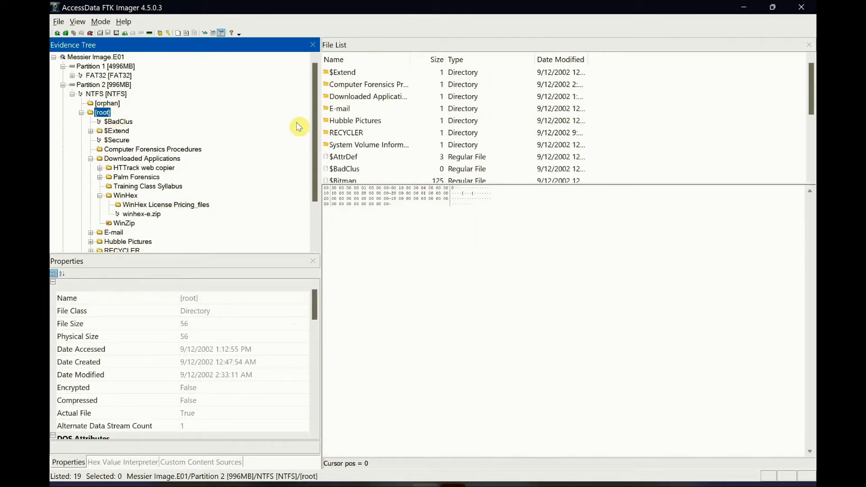
scroll(419, 124, "down", 1)
scroll(420, 124, "down", 2)
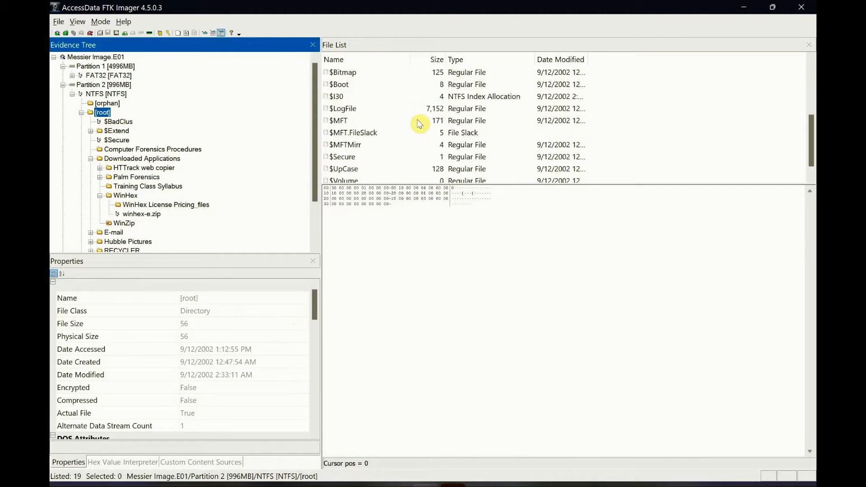
left_click(350, 121)
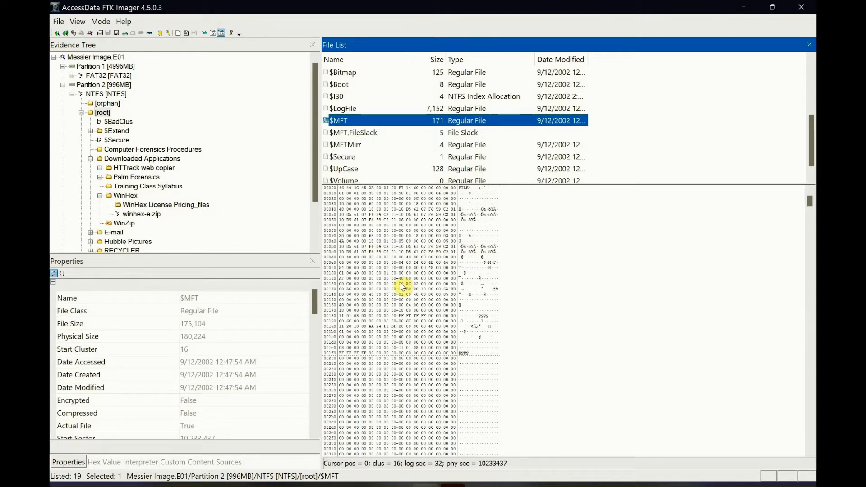
Return to the WinHex License Pricing_files folder and check the MFT record numbers of the folder and style.css
left_click(204, 205)
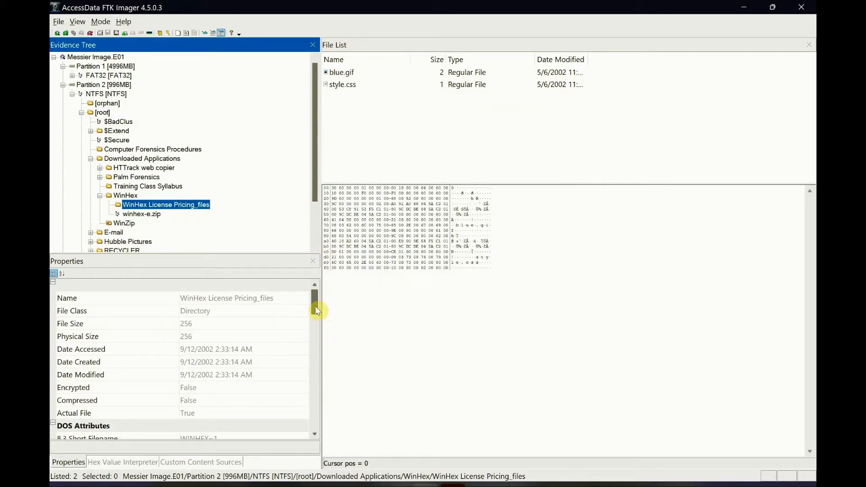
left_click_drag(317, 307, 315, 340)
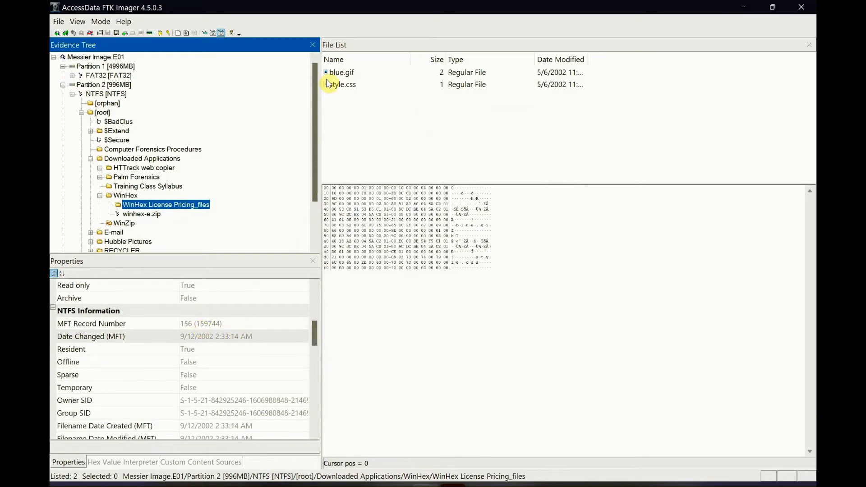
left_click(349, 88)
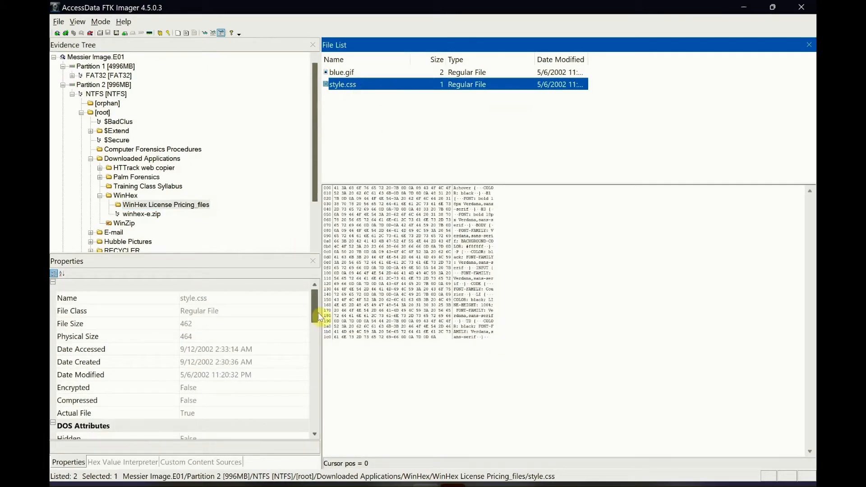
left_click_drag(313, 308, 324, 348)
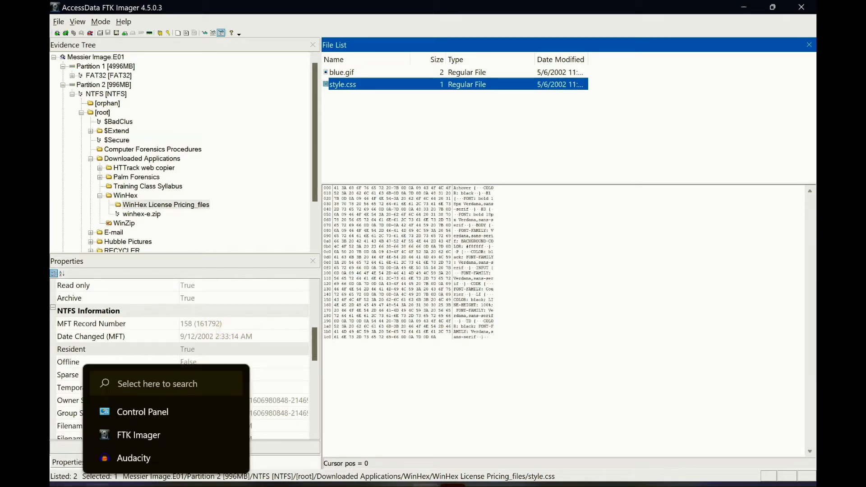
Switch to Calculator, multiply style.css's record number 158 by 1024, and move the calculator clear of the file properties
left_click(98, 485)
type("calc")
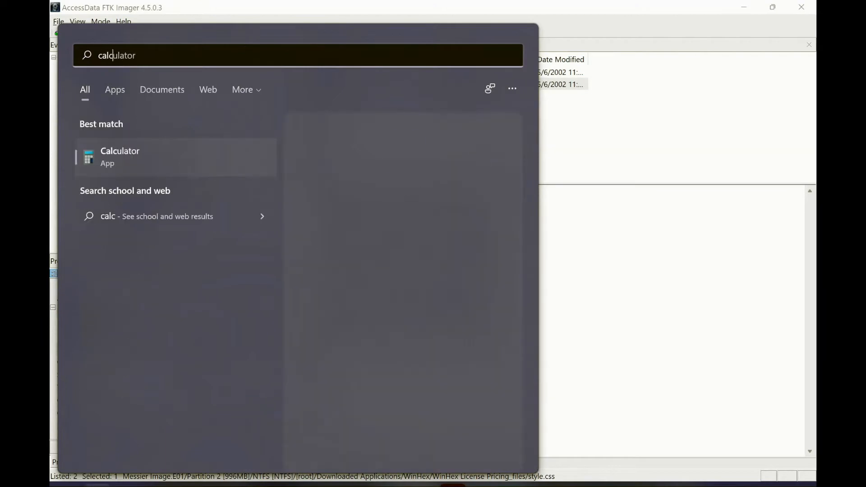
key("Return")
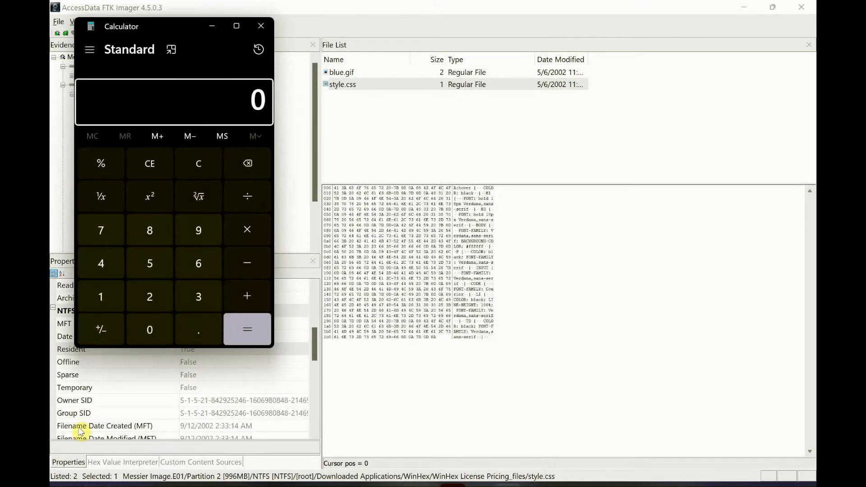
type("15")
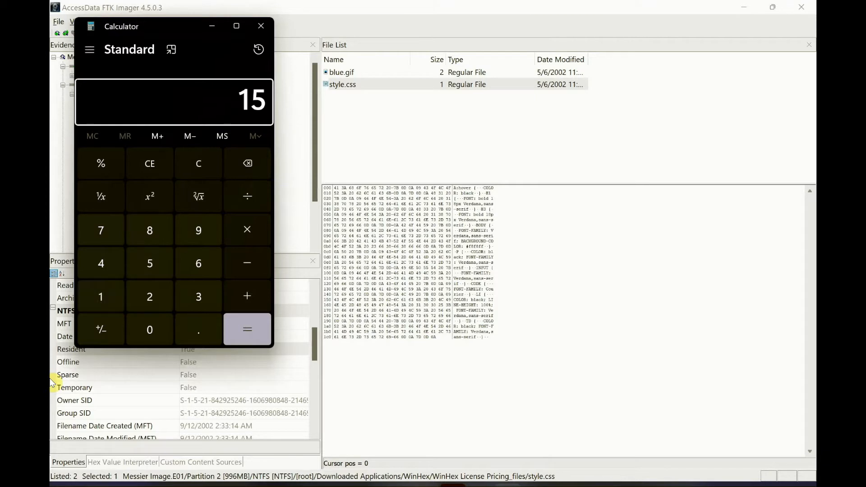
type("8")
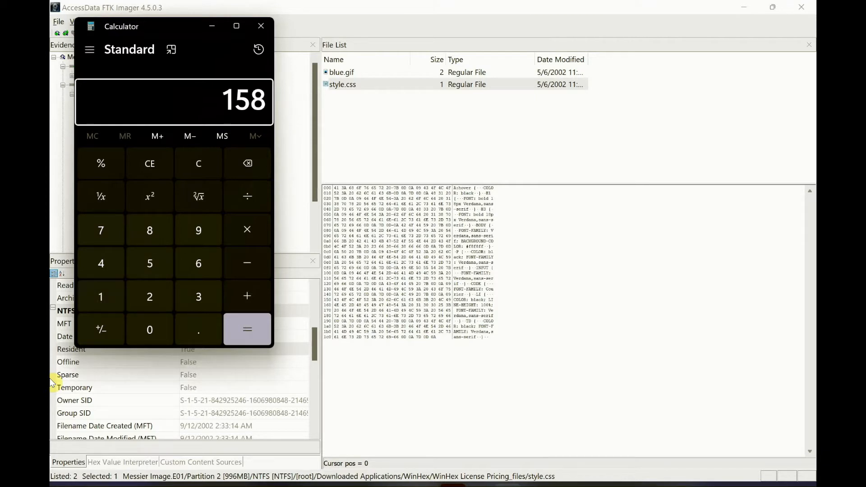
left_click(237, 229)
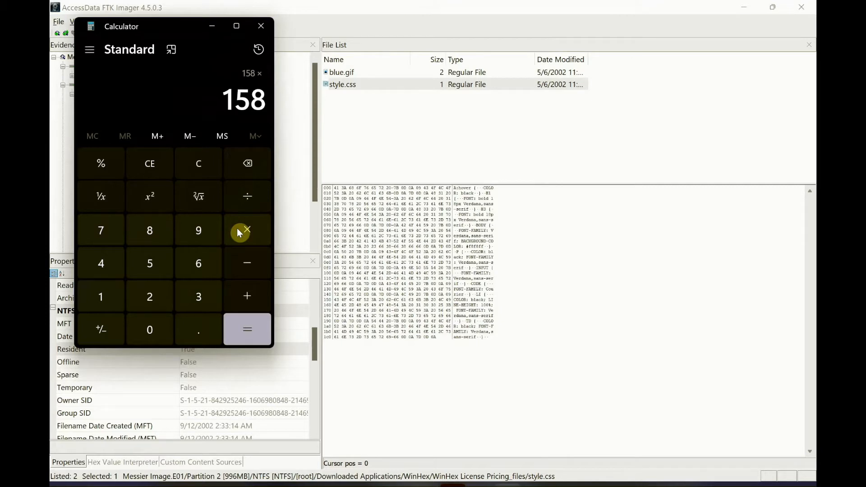
type("1024")
key("Return")
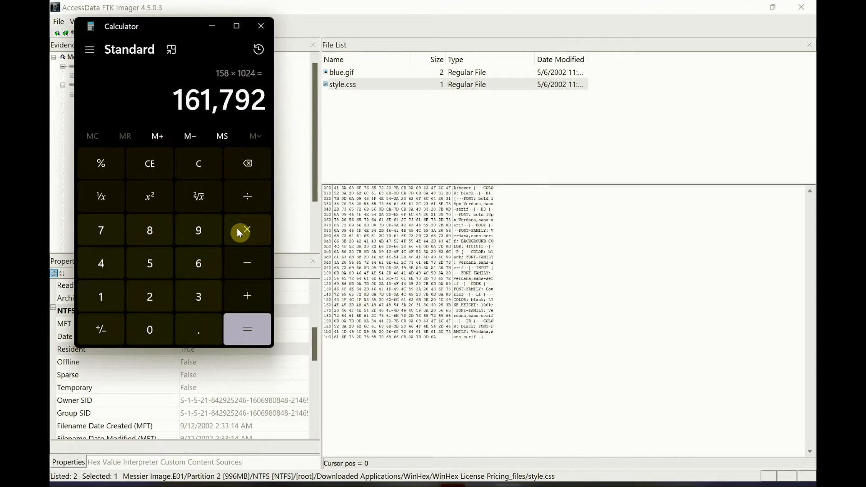
left_click_drag(186, 23, 448, 102)
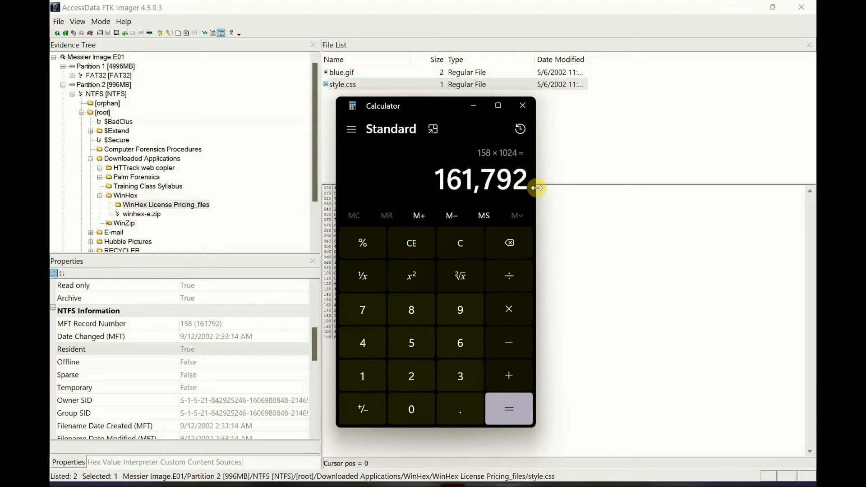
Clear the previous calculation, multiply 109 by 1024, and close Calculator
left_click(465, 247)
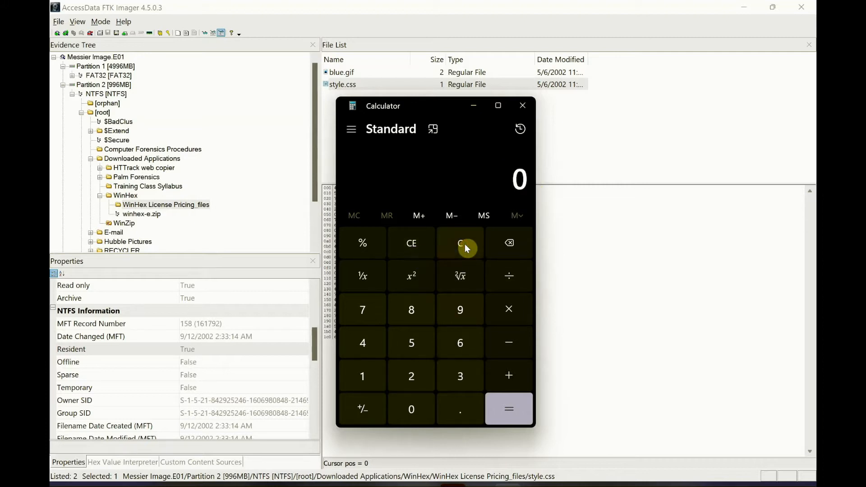
type("109")
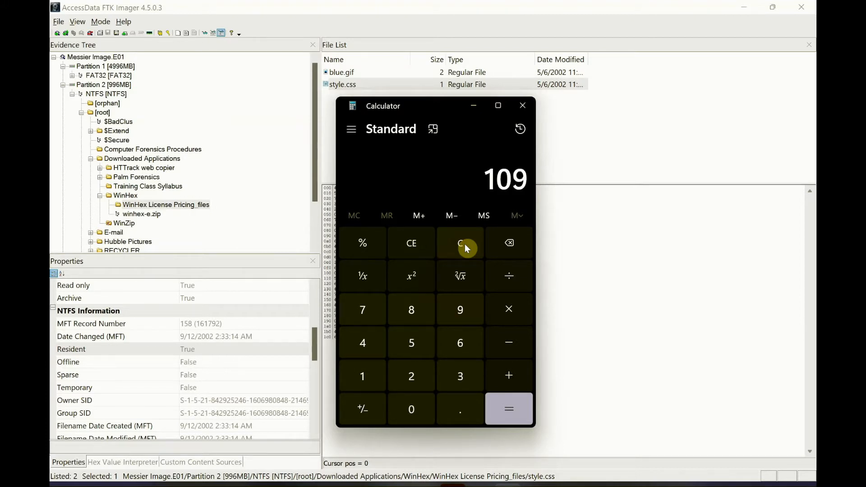
left_click(500, 316)
type("1024")
key("Return")
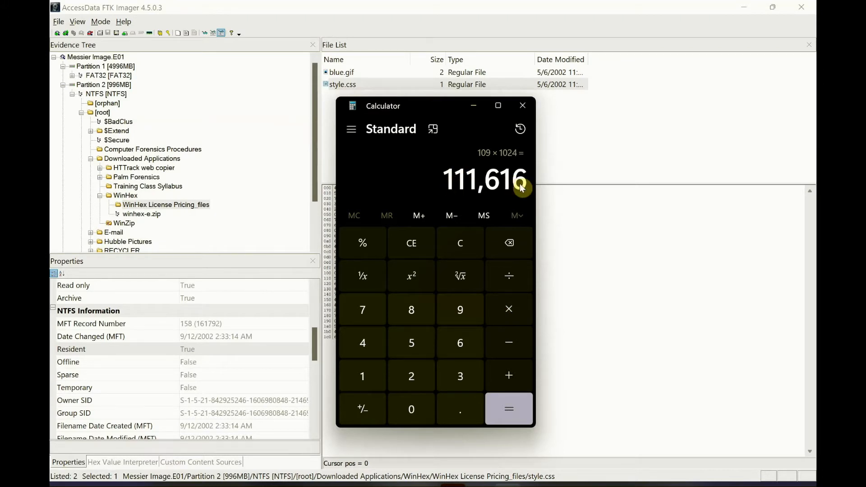
left_click(527, 107)
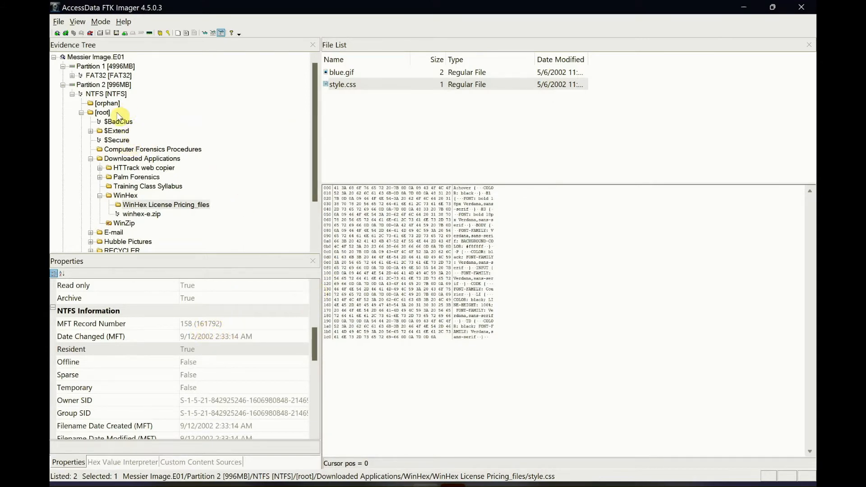
Open $MFT from the NTFS root folder and go to decimal byte offset 161792 from the beginning of the file
left_click(102, 113)
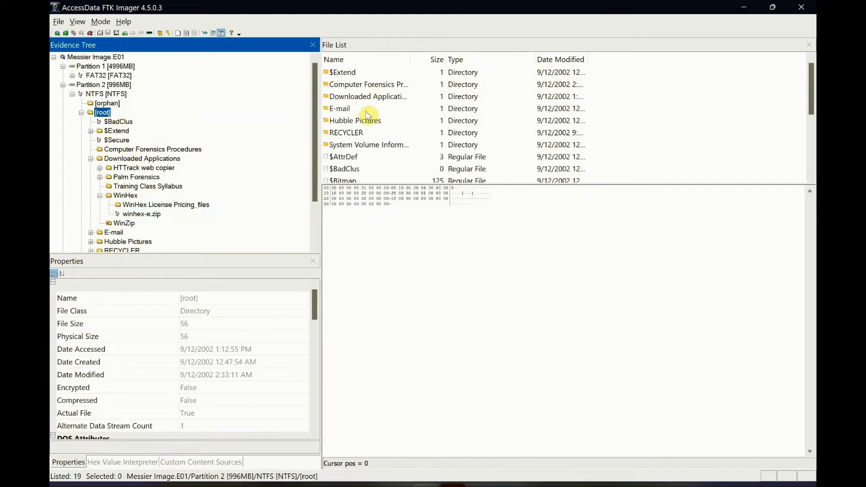
scroll(368, 115, "down", 3)
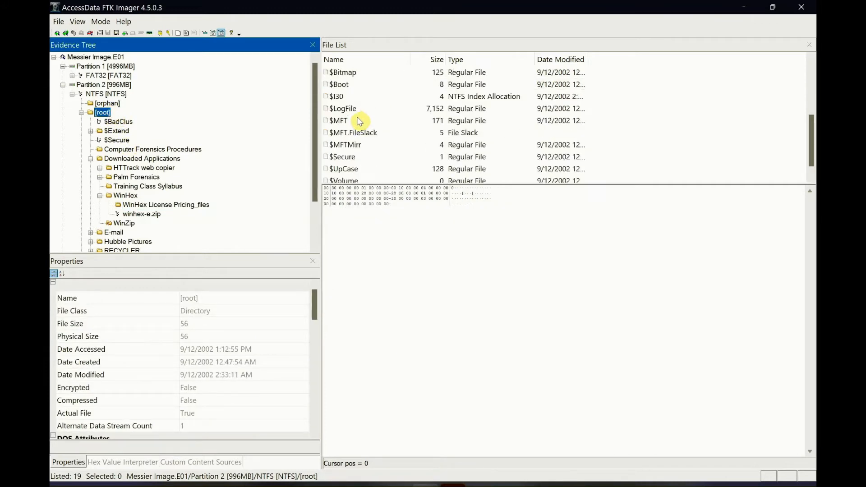
left_click(347, 120)
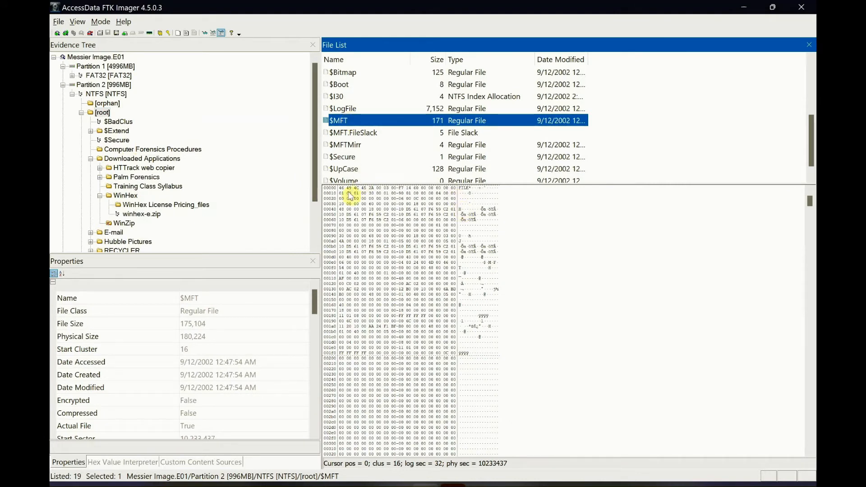
right_click(408, 279)
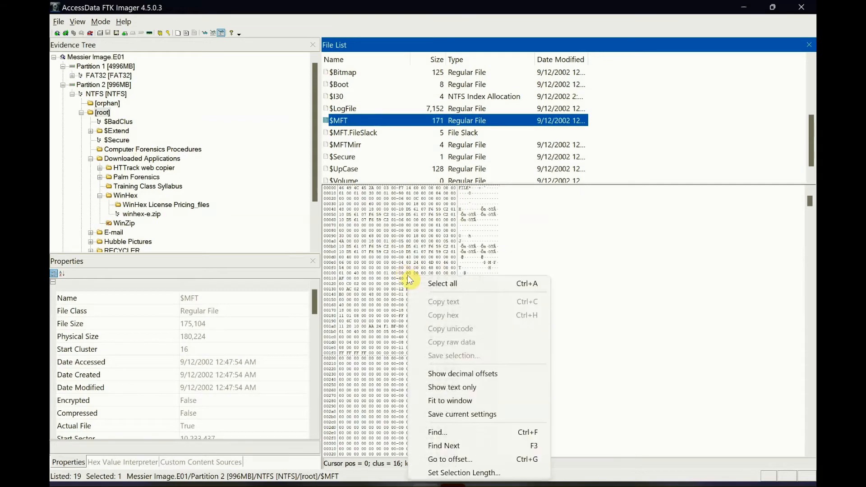
left_click(460, 467)
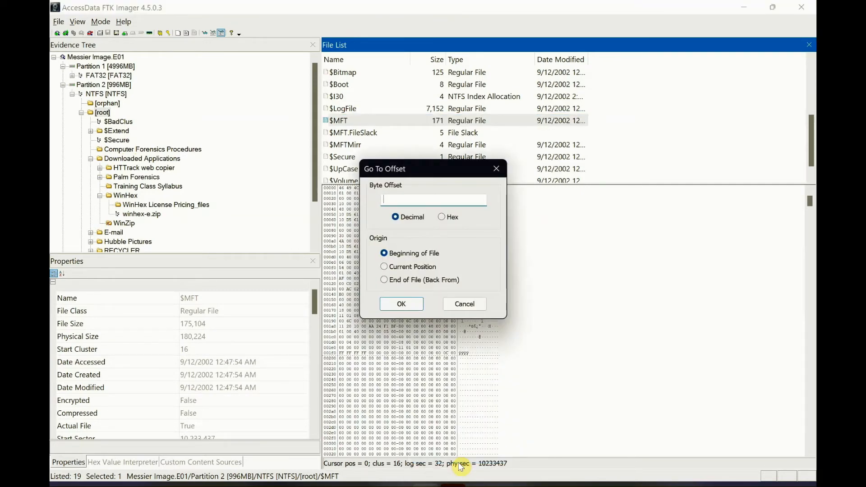
type("161792")
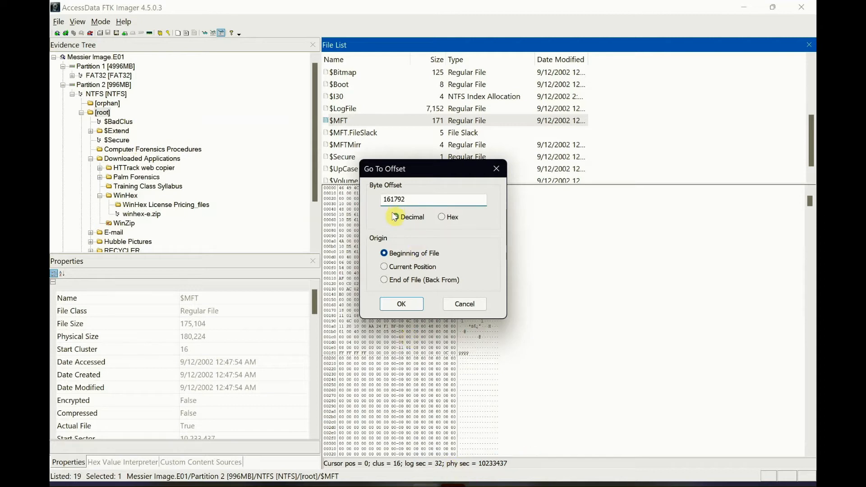
left_click(409, 304)
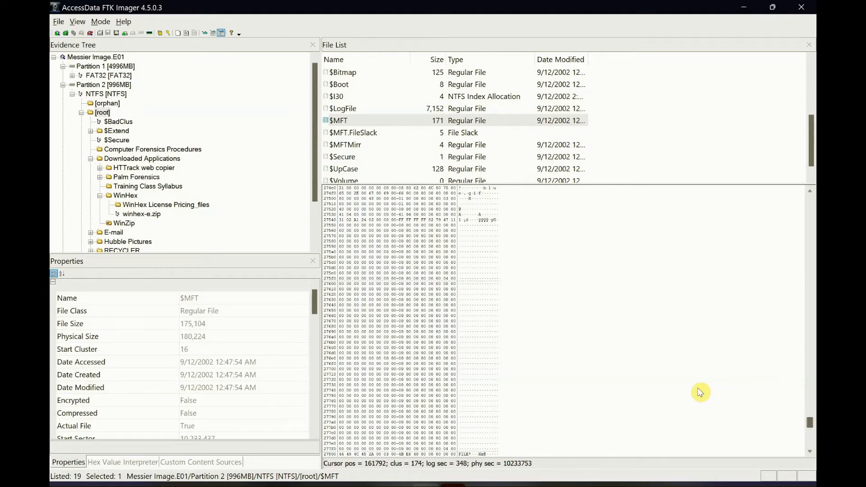
Select the 752 bytes of the style.css record in the $MFT hex data, starting at its FILE header at offset 161792
scroll(700, 393, "down", 9)
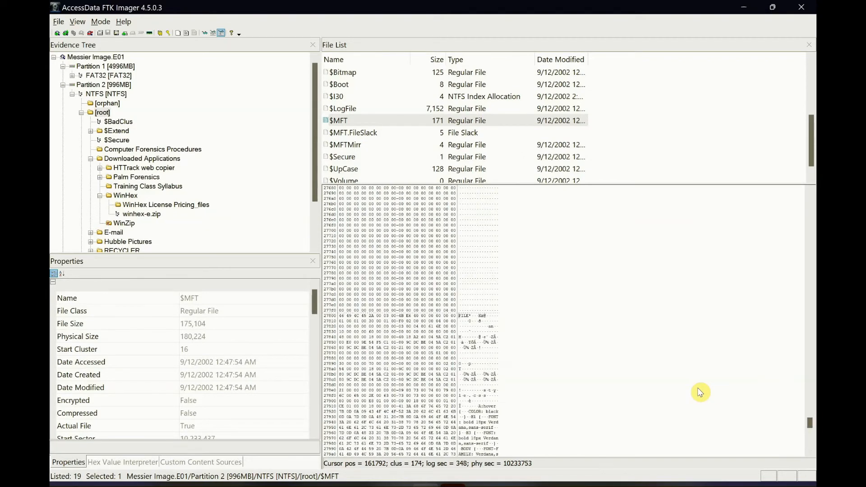
scroll(700, 393, "down", 3)
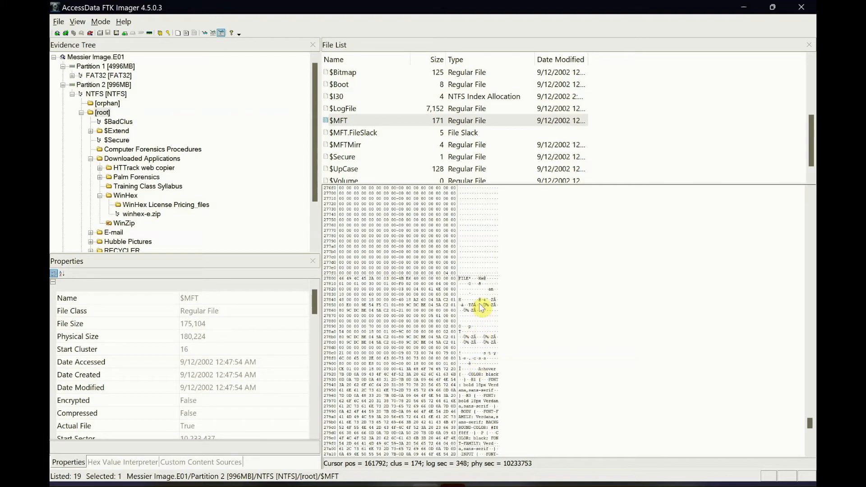
scroll(479, 316, "down", 5)
left_click(476, 322)
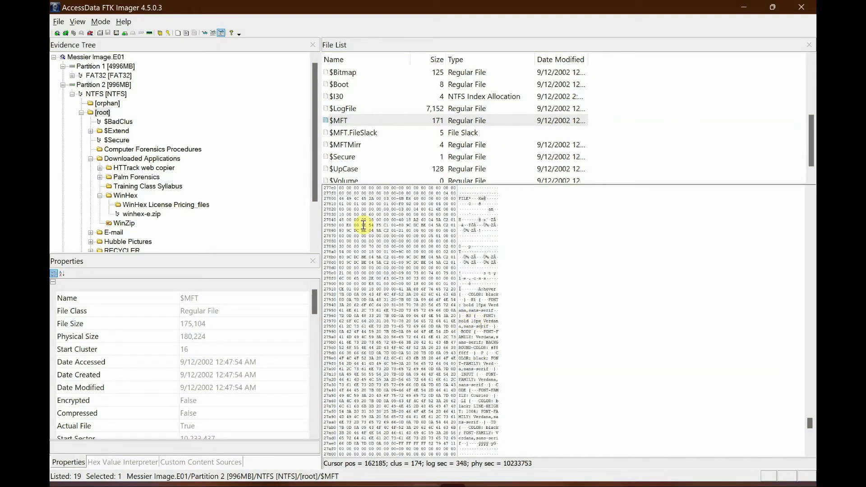
left_click(334, 193)
left_click_drag(334, 193, 452, 434)
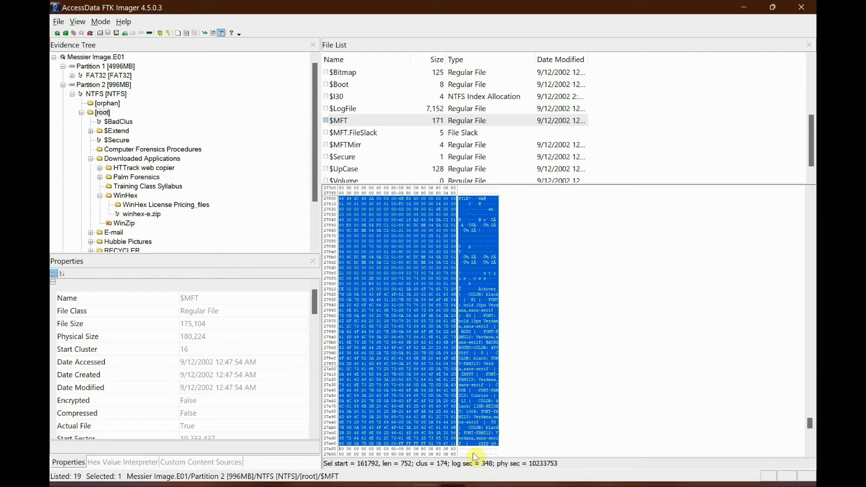
Switch between Photos and FTK Imager to compare the annotated MFT screenshot's header, attributes and resident bytes with the selected record
left_click(453, 485)
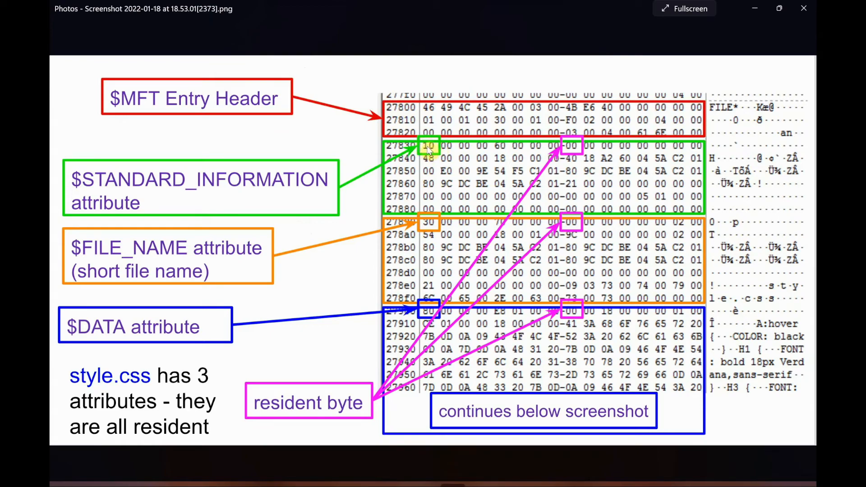
key("alt+Tab")
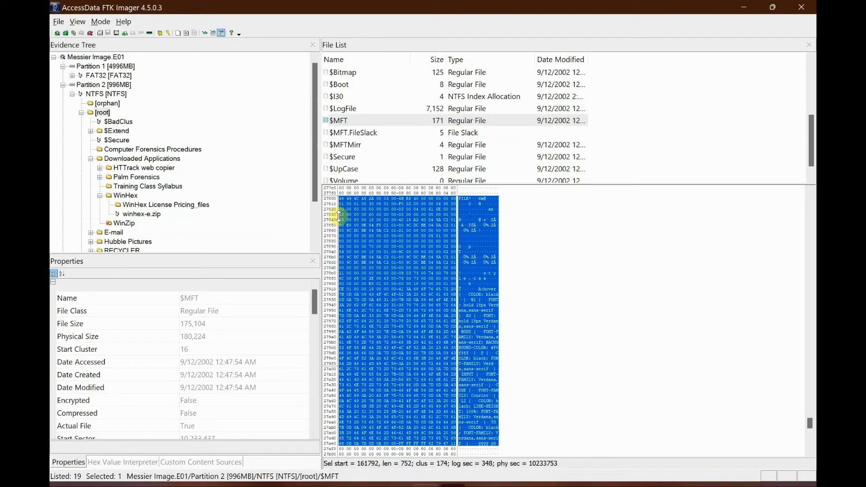
key("alt+Tab")
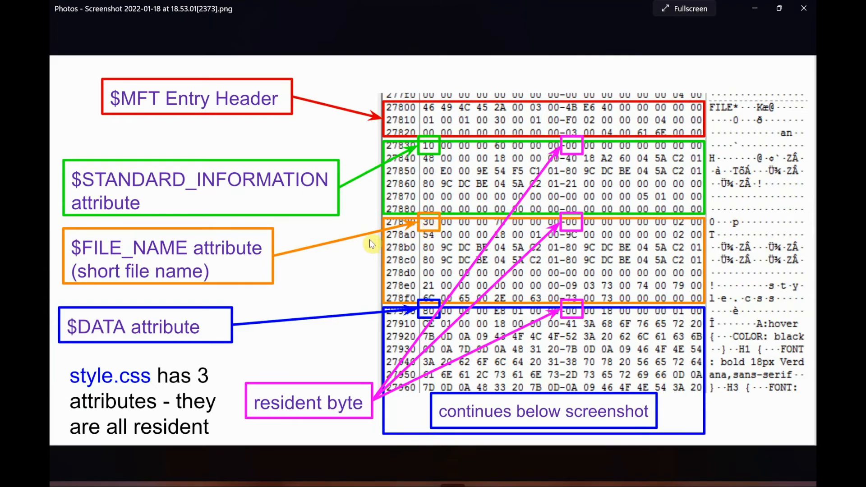
key("alt+Tab")
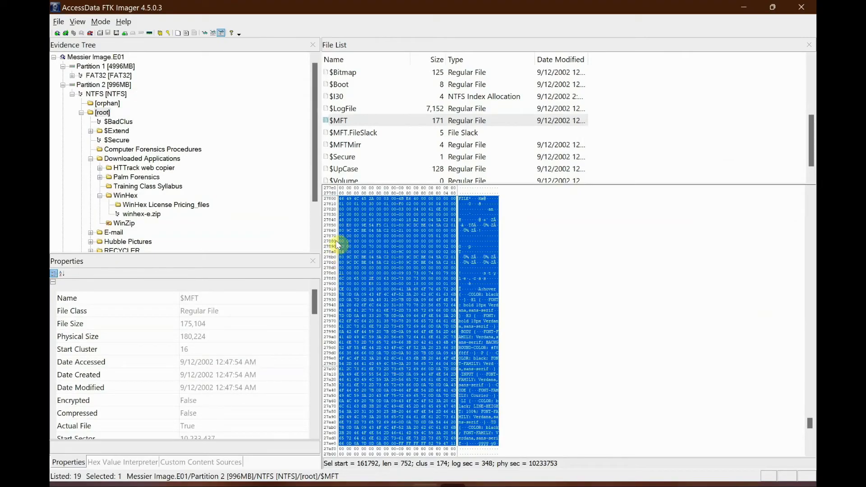
key("alt+Tab")
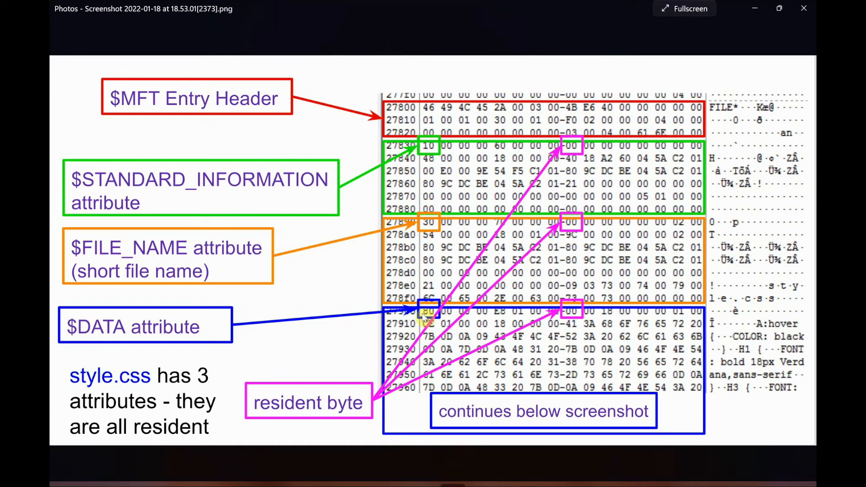
key("alt+Tab")
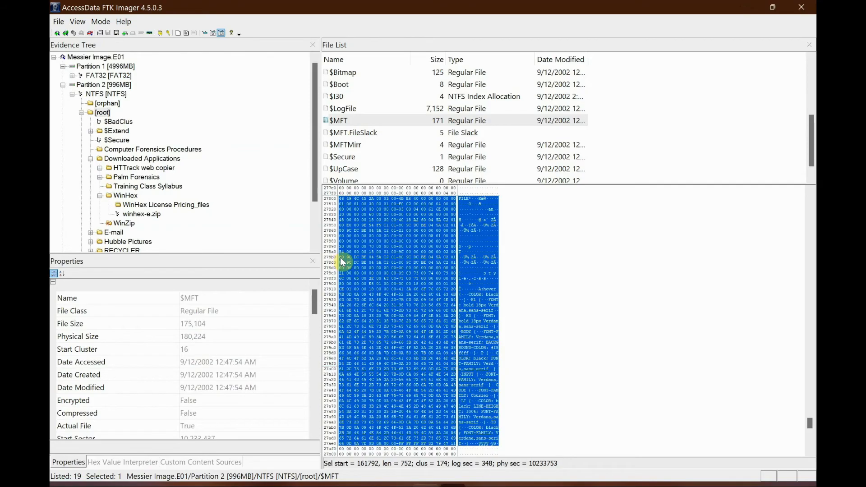
key("alt+Tab")
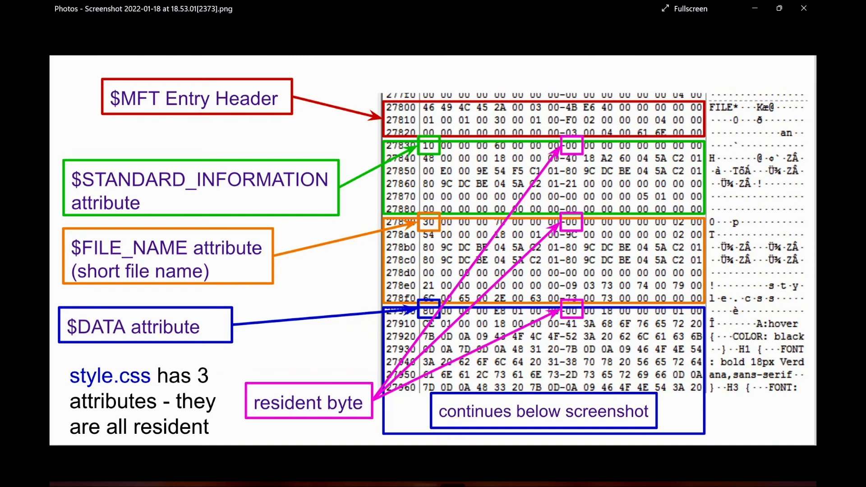
left_click(452, 486)
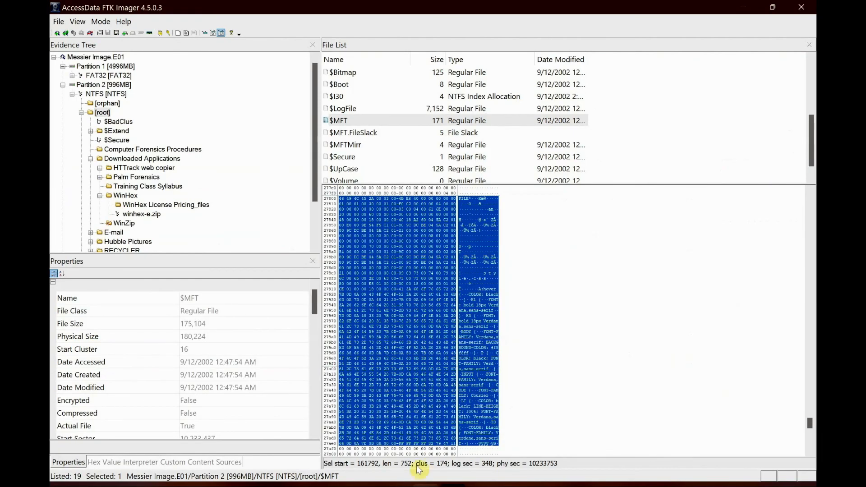